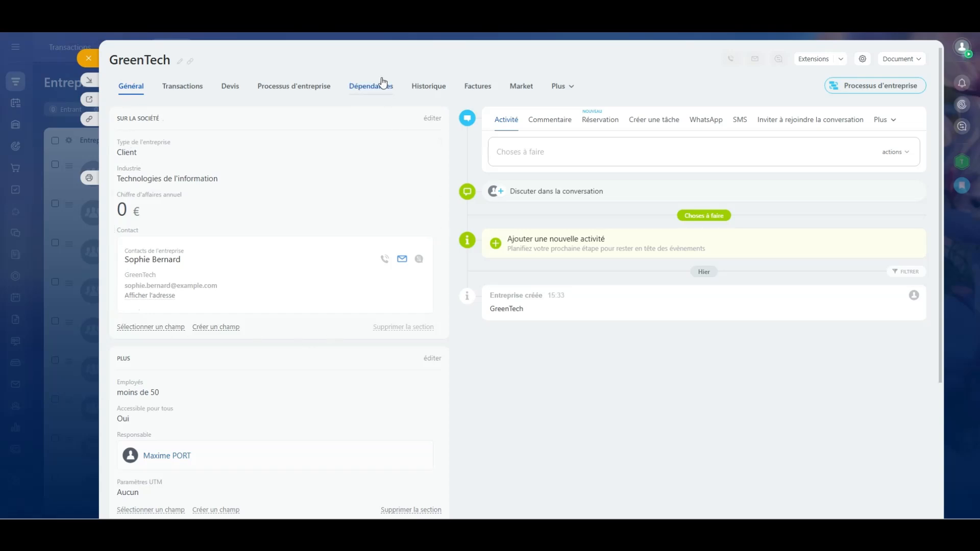
# Create a mandatory link field named "Site Web de l'entreprise" in the GreenTech company's "Sur la société" section.
pyautogui.click(150, 327)
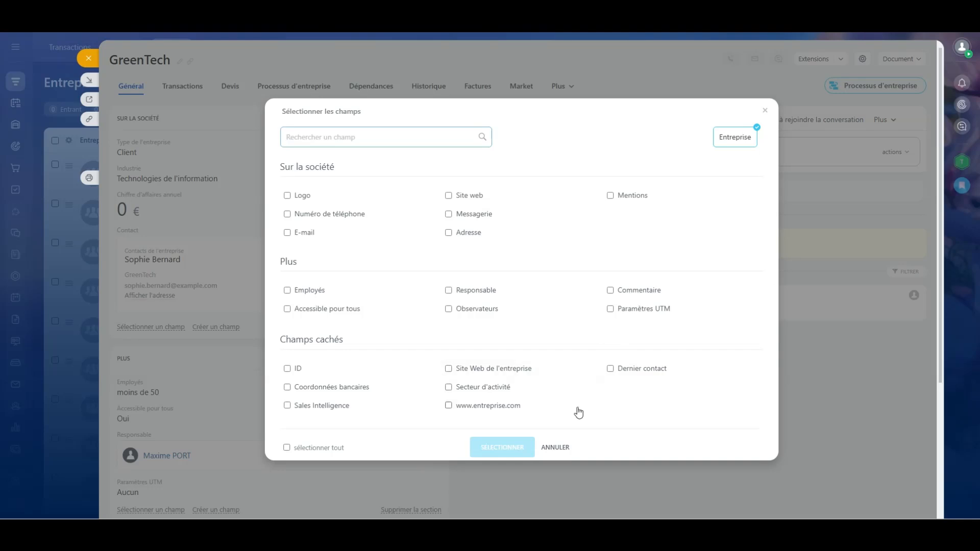
pyautogui.click(566, 449)
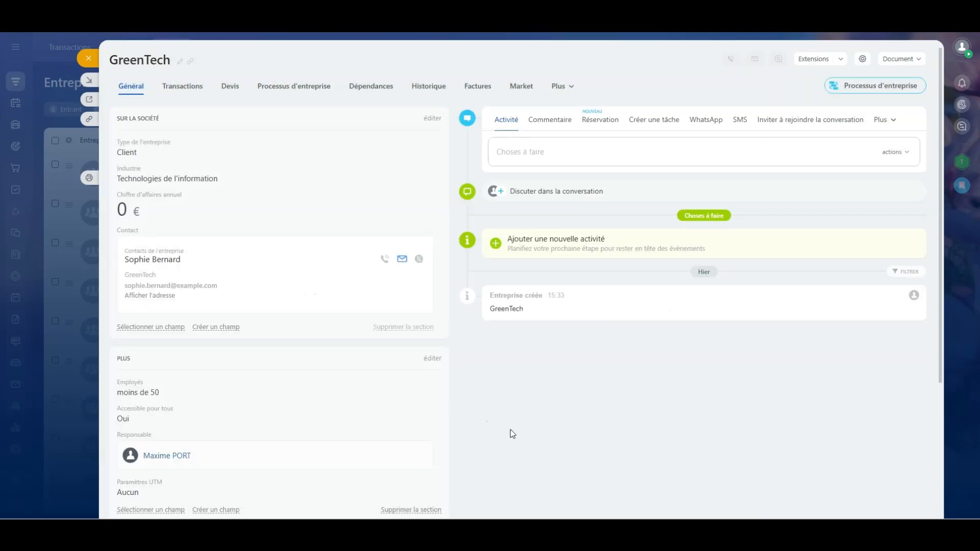
pyautogui.click(223, 328)
pyautogui.scroll(-3, 265, 124)
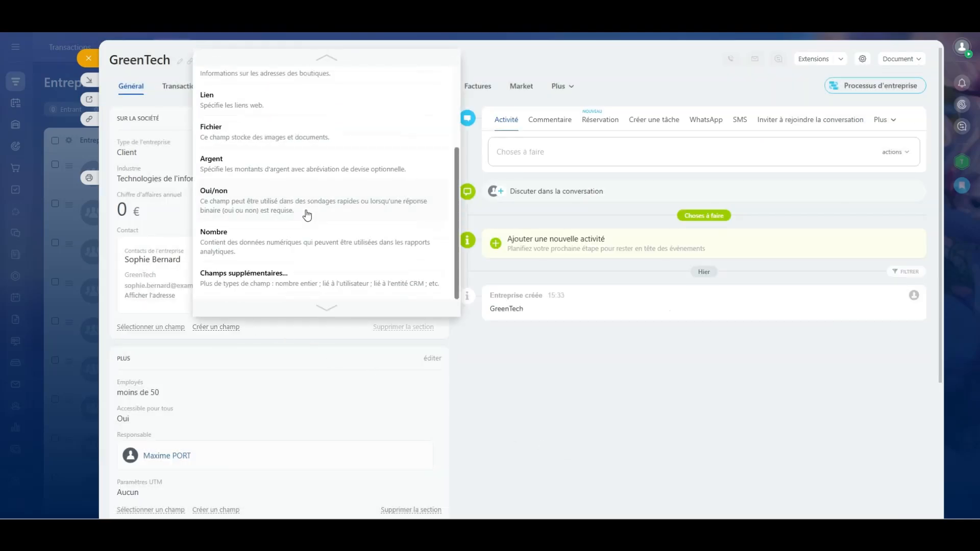
pyautogui.scroll(-1, 306, 214)
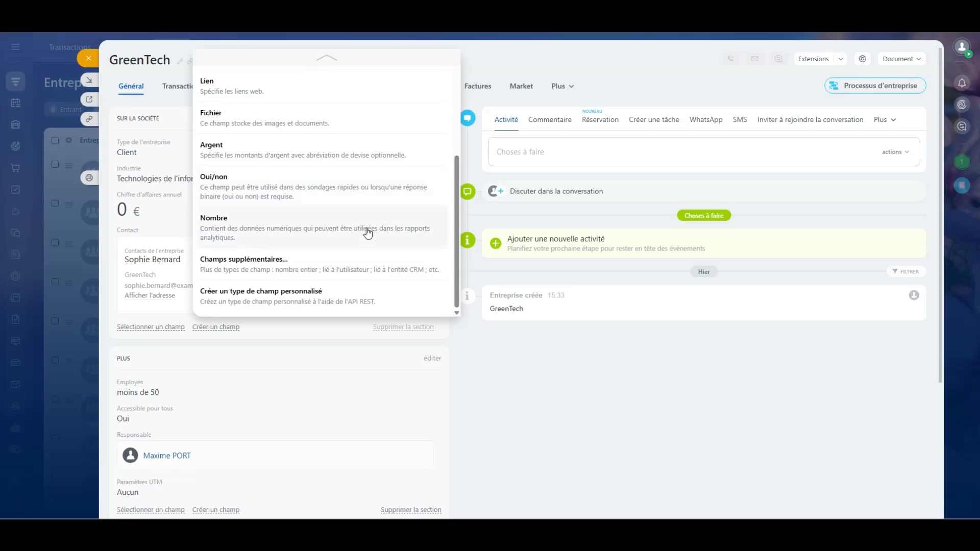
pyautogui.scroll(3, 366, 230)
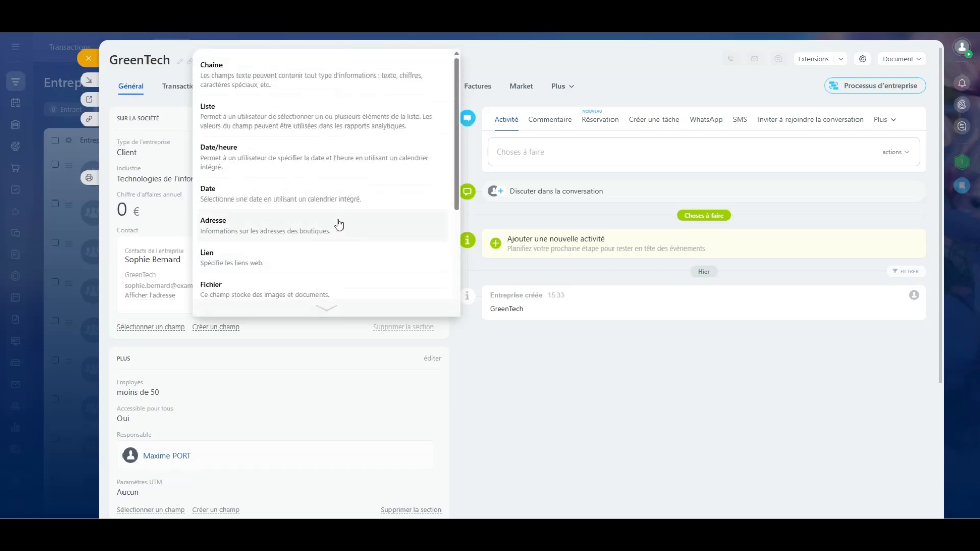
pyautogui.click(276, 264)
pyautogui.moveTo(185, 348); pyautogui.dragTo(54, 352)
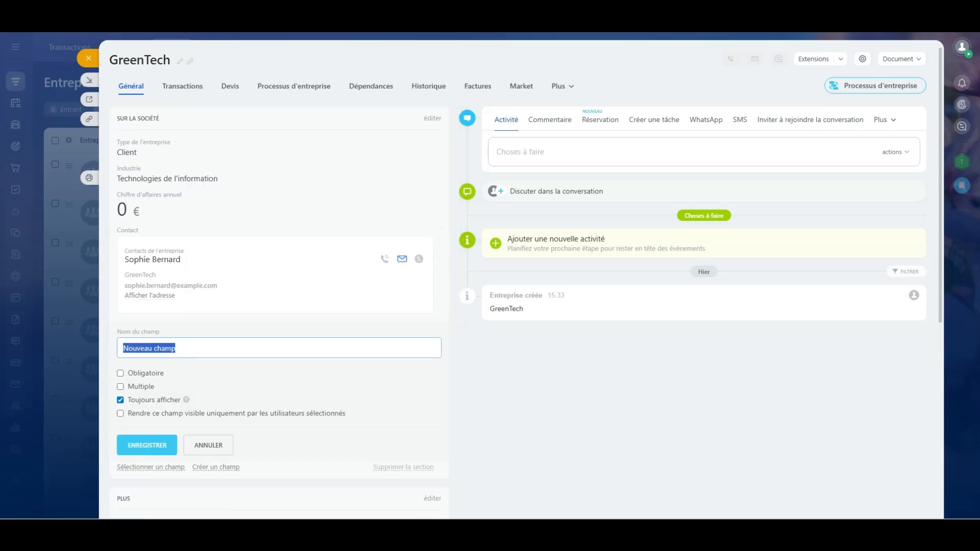
pyautogui.write("Site Web de l'entreprise")
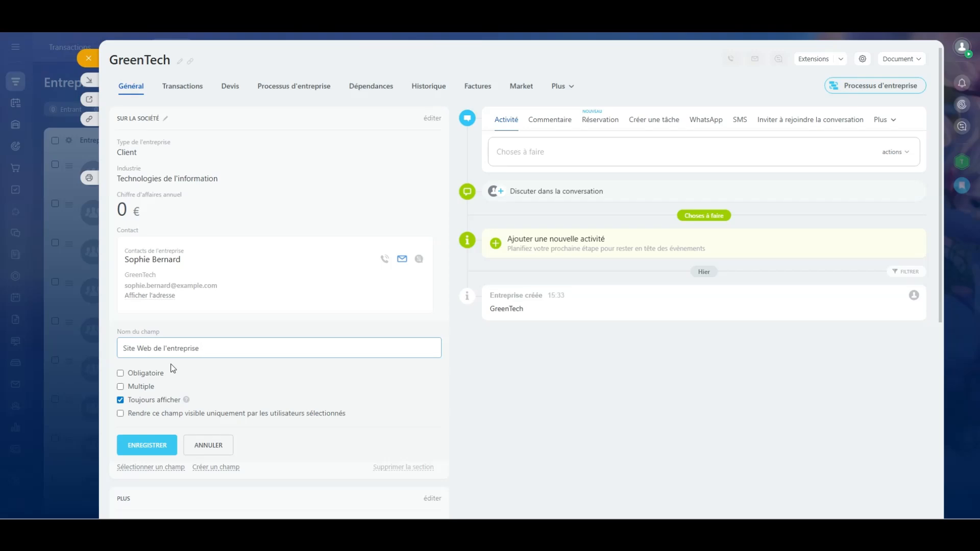
pyautogui.click(135, 377)
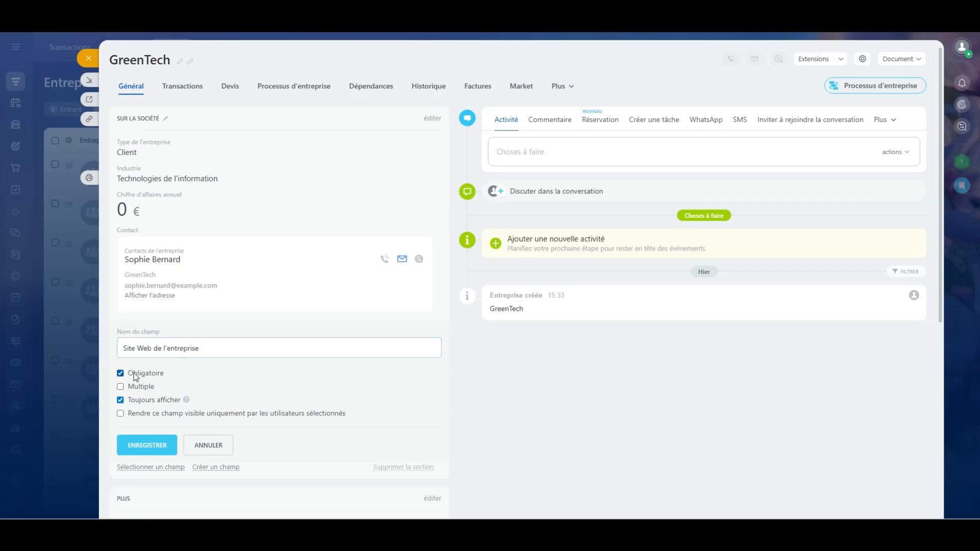
pyautogui.click(134, 445)
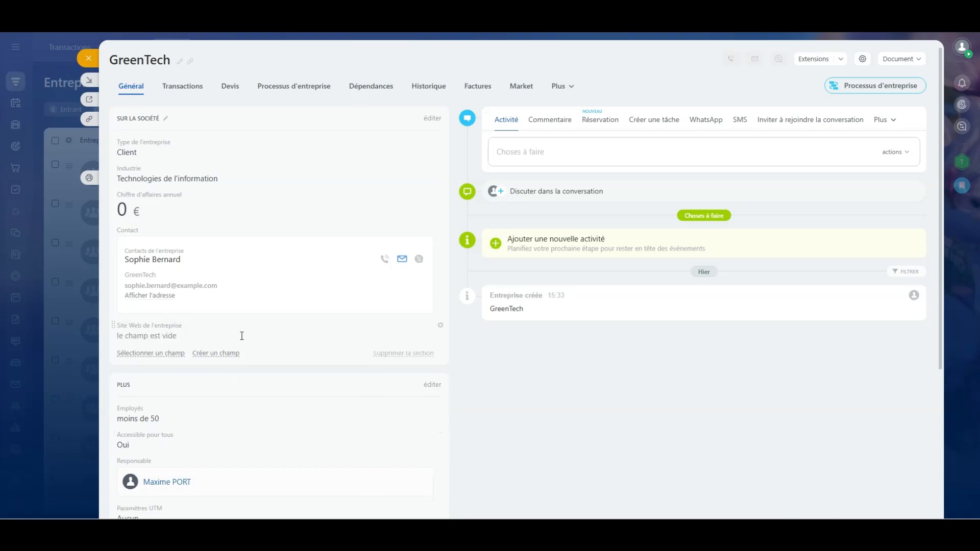
pyautogui.click(180, 335)
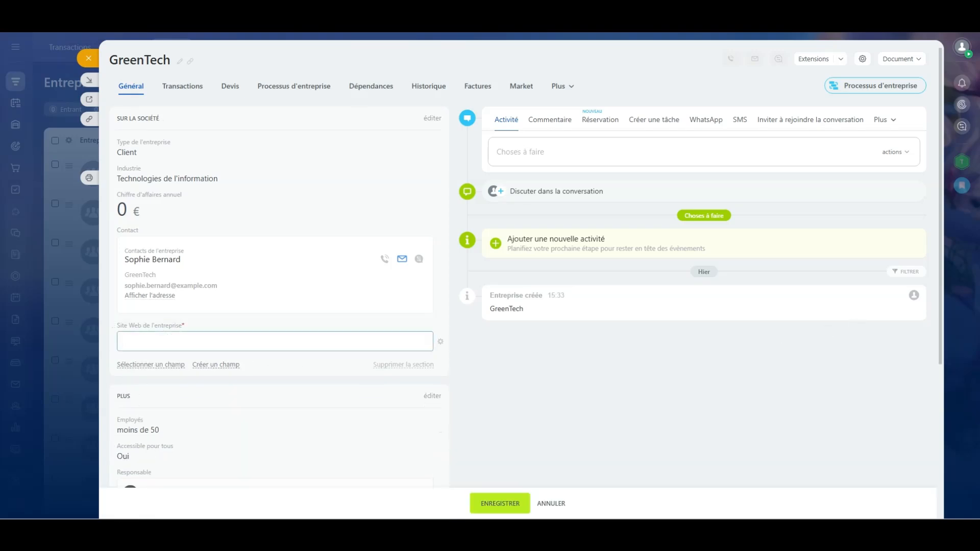
pyautogui.write('www.greentech.com')
pyautogui.click(500, 506)
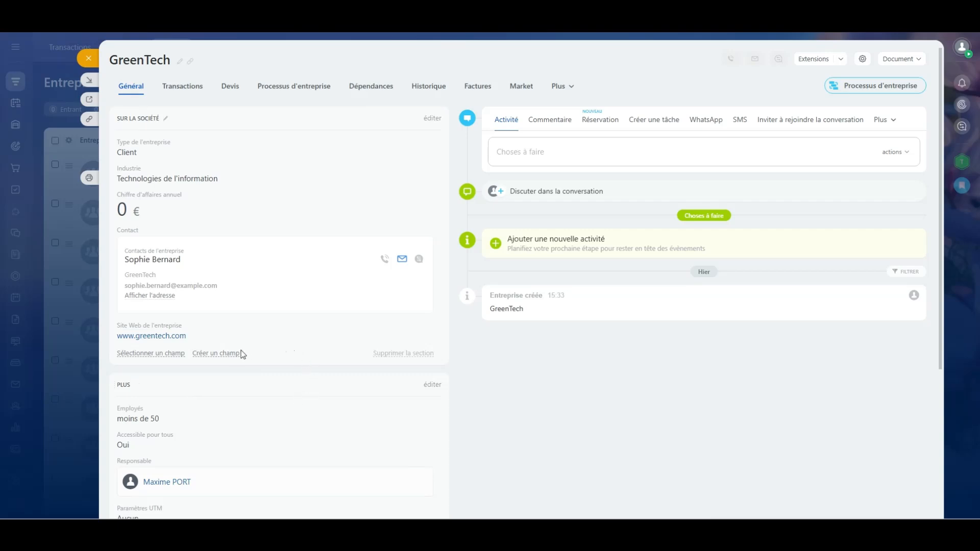
# Create a mandatory text (Chaîne) field named "Secteur d'activité" in GreenTech's "Sur la société" section.
pyautogui.click(219, 354)
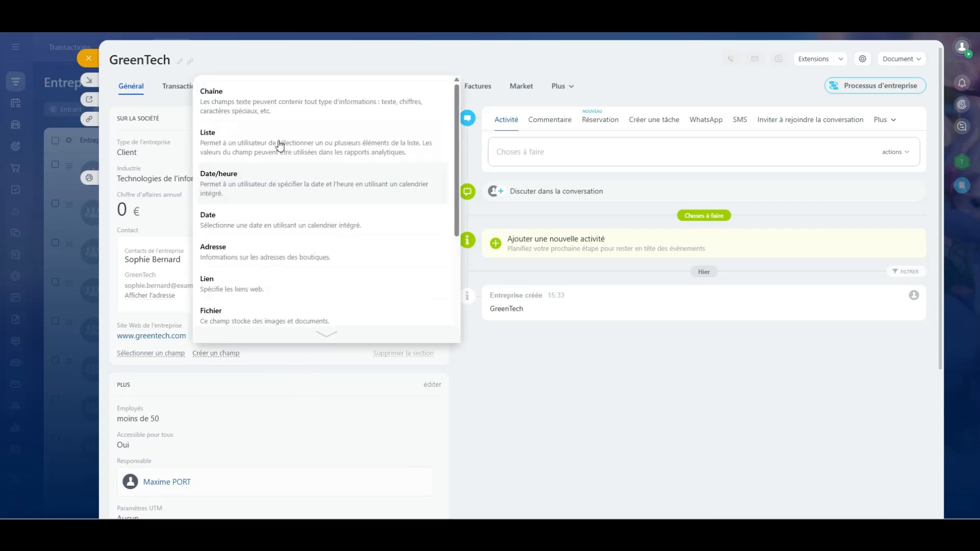
pyautogui.click(265, 107)
pyautogui.hotkey('ctrl', 'a')
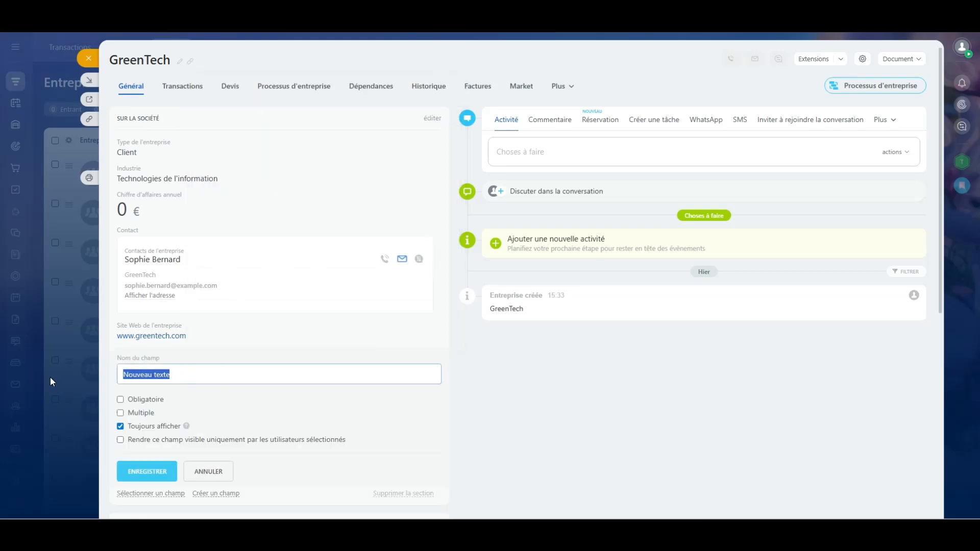
pyautogui.write("Secteur d'activité")
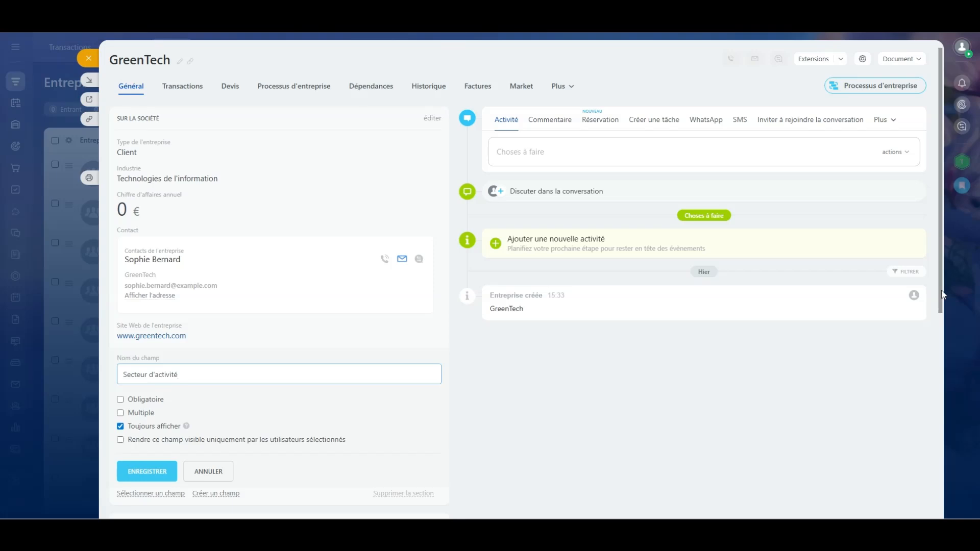
pyautogui.click(121, 399)
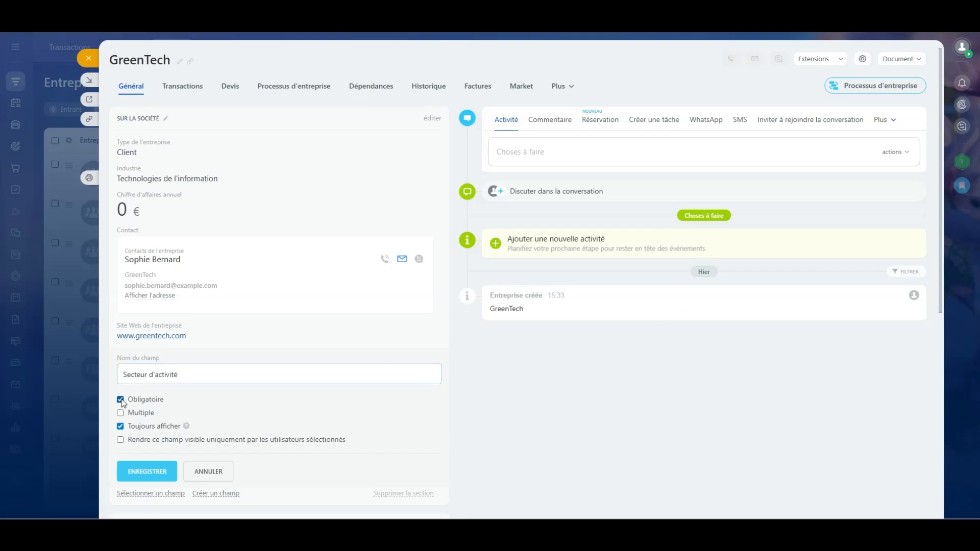
pyautogui.click(145, 470)
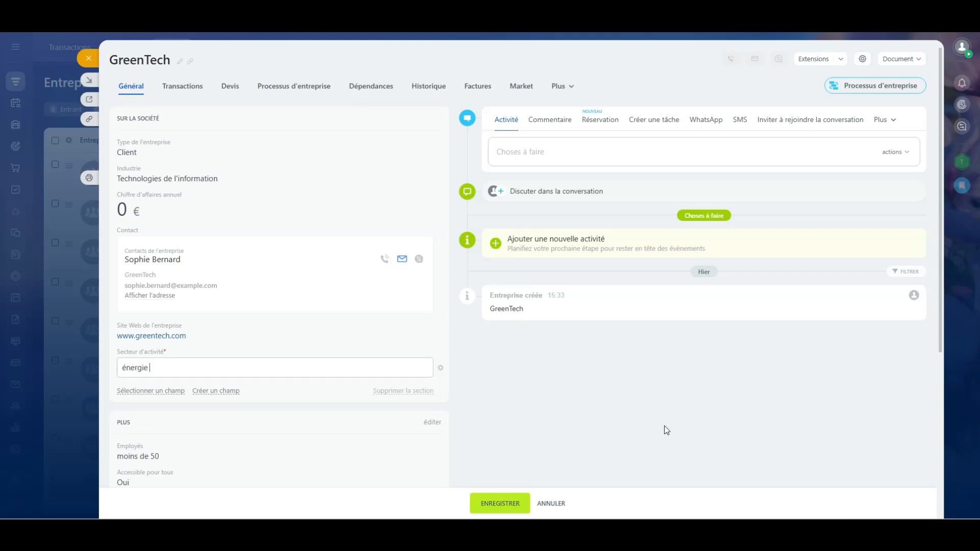
# Set GreenTech's "Secteur d'activité" to énergie, save it and close the company record.
pyautogui.click(498, 504)
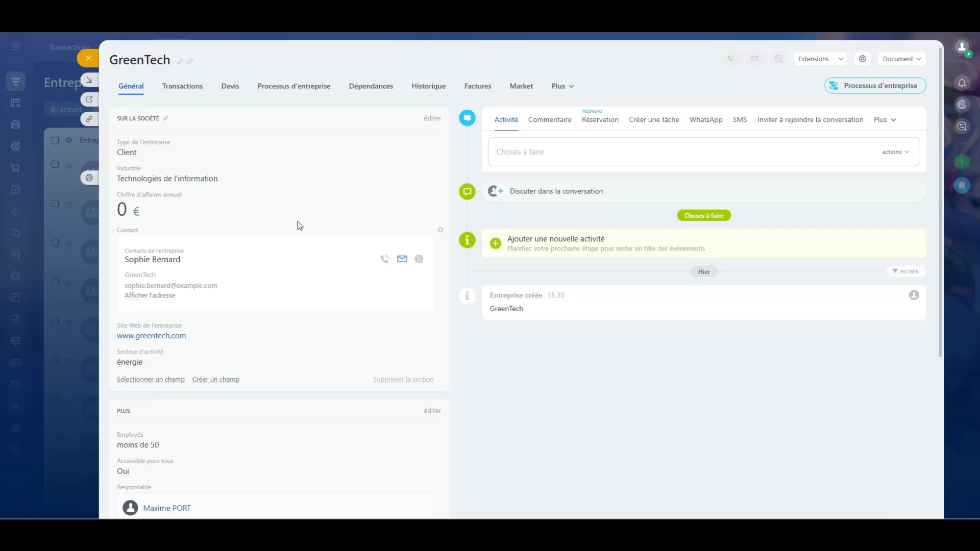
pyautogui.click(87, 59)
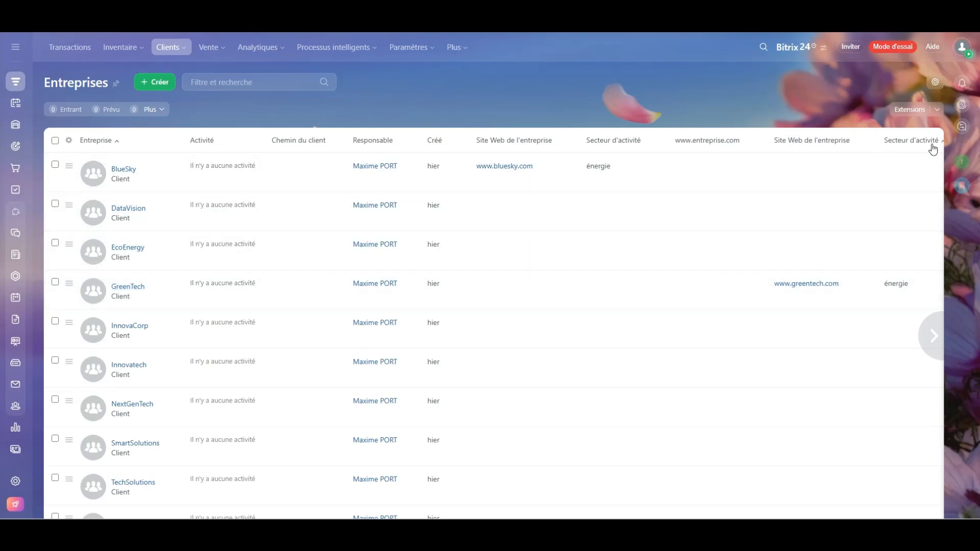
# Check the InnovaCorp company record for the "Site Web de l'entreprise" and "Secteur d'activité" fields, then close it without saving.
pyautogui.click(124, 327)
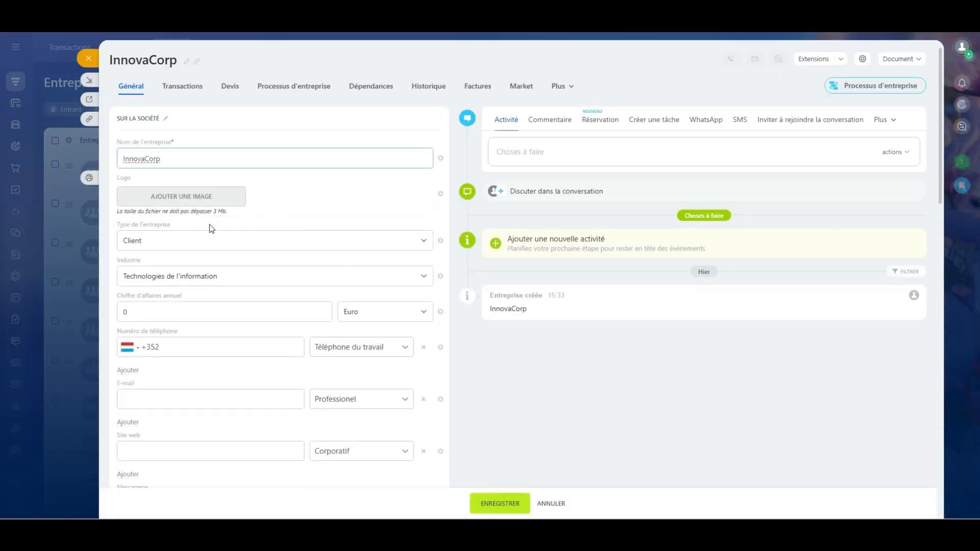
pyautogui.scroll(-5, 204, 230)
pyautogui.scroll(-5, 198, 238)
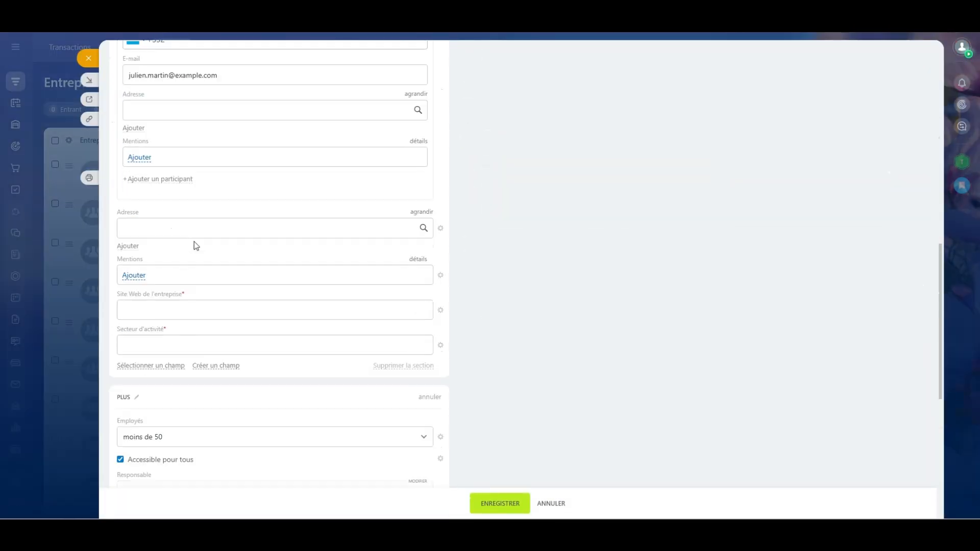
pyautogui.moveTo(187, 296); pyautogui.dragTo(99, 299)
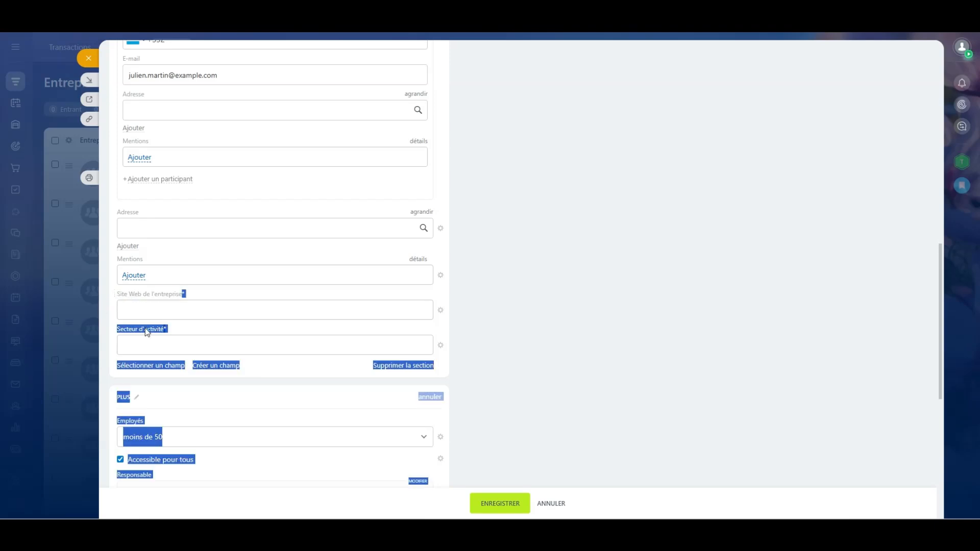
pyautogui.click(179, 330)
pyautogui.moveTo(153, 329); pyautogui.dragTo(94, 324)
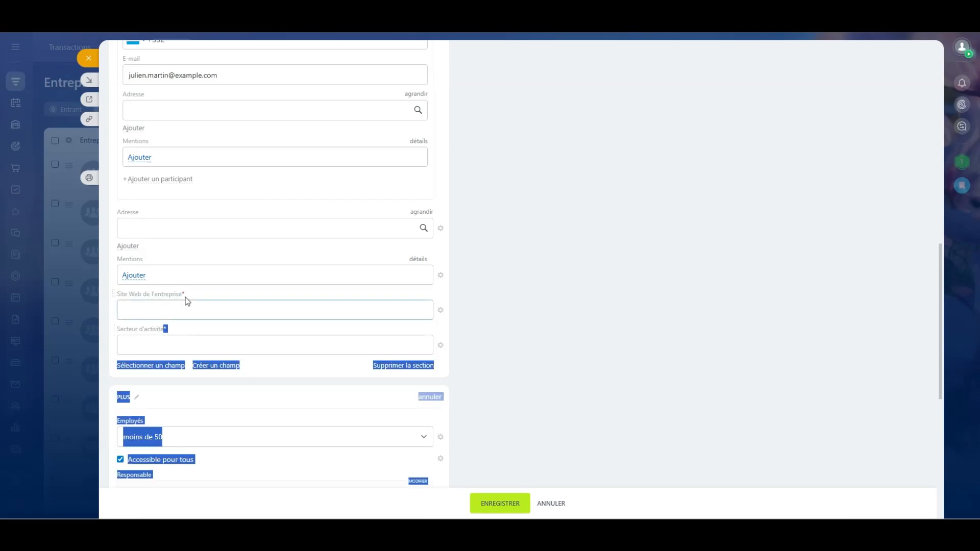
pyautogui.click(189, 292)
pyautogui.moveTo(191, 290); pyautogui.dragTo(65, 293)
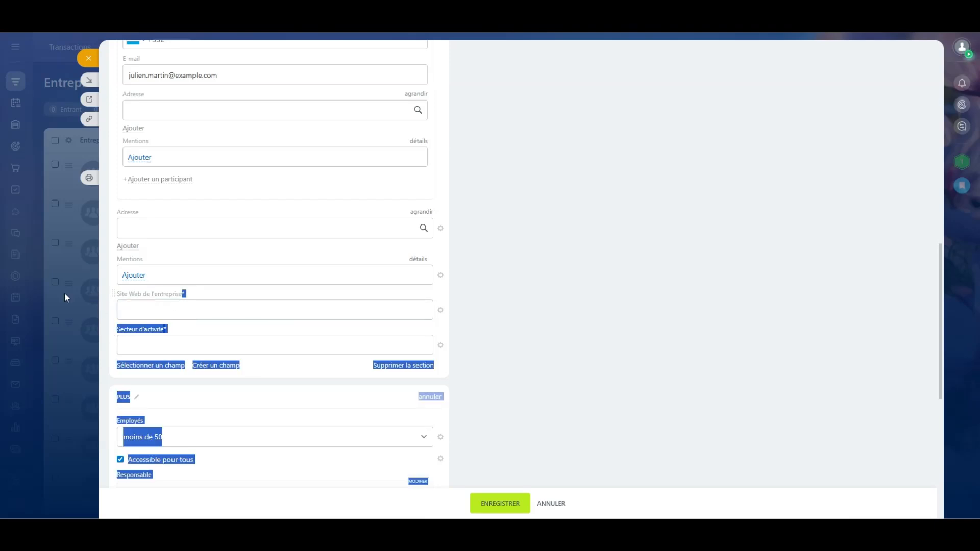
pyautogui.click(236, 330)
pyautogui.click(215, 366)
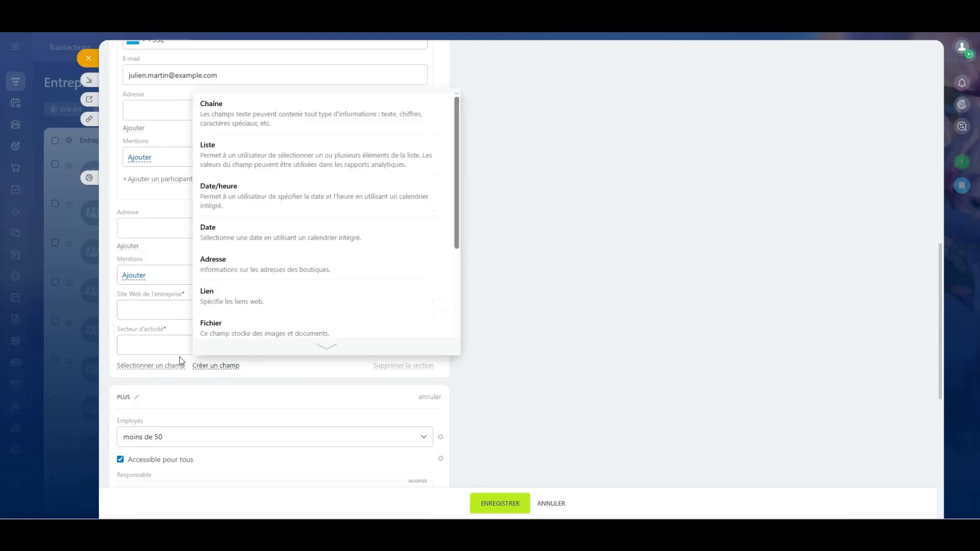
pyautogui.click(156, 371)
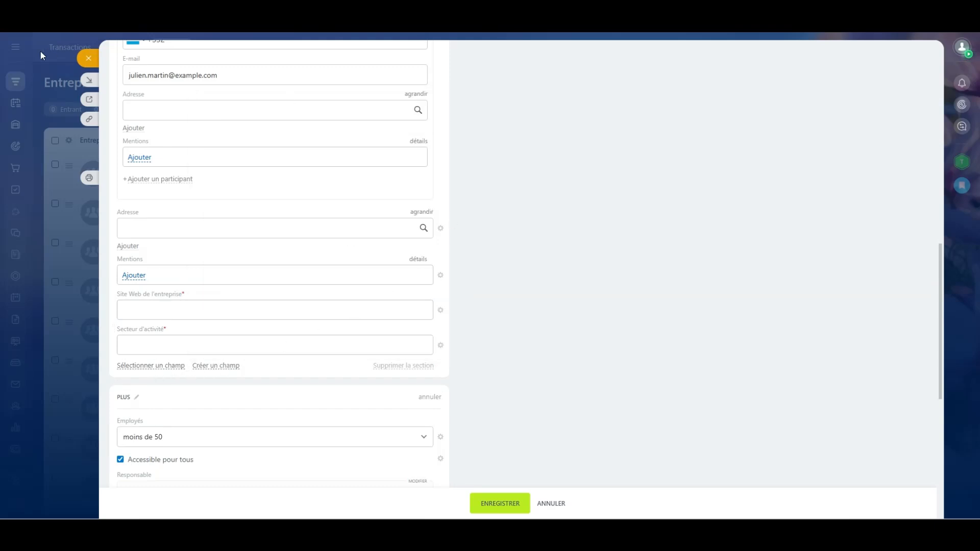
pyautogui.click(88, 60)
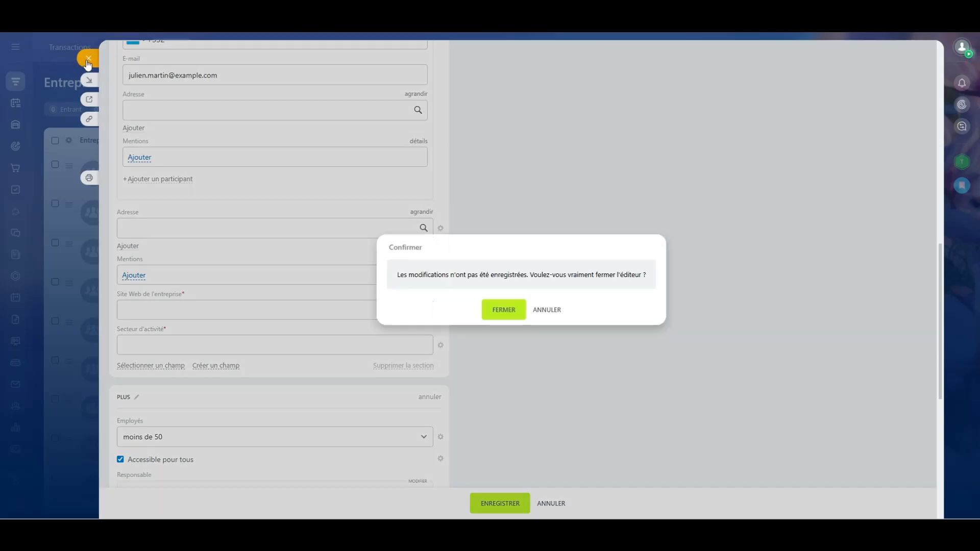
pyautogui.click(504, 310)
# Go to the Contacts list and open the record of the contact linked to TechSolutions.
pyautogui.moveTo(164, 45)
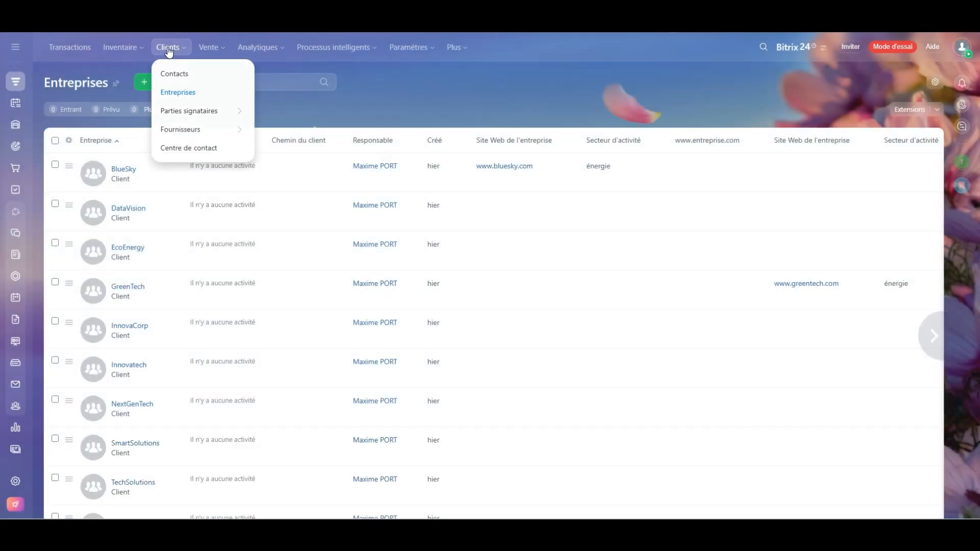
pyautogui.click(179, 73)
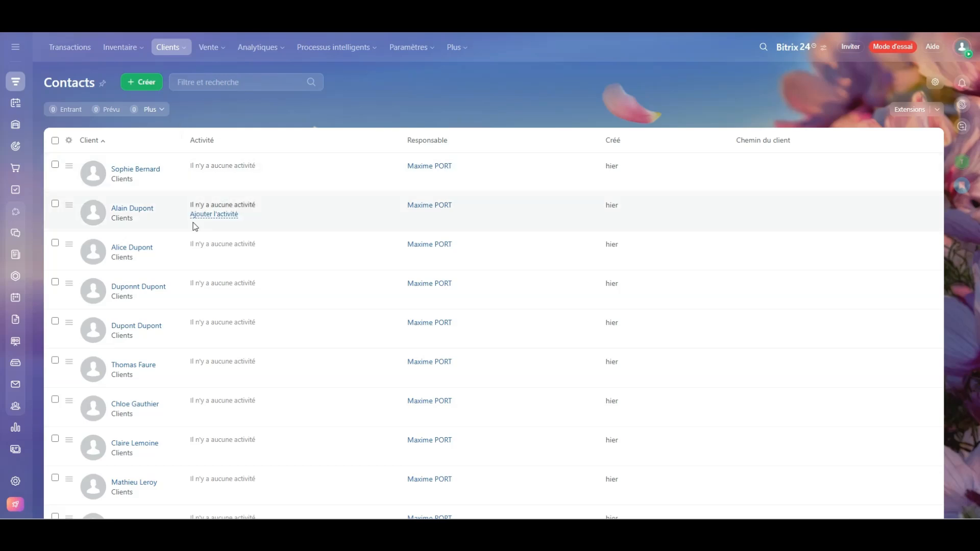
pyautogui.click(143, 249)
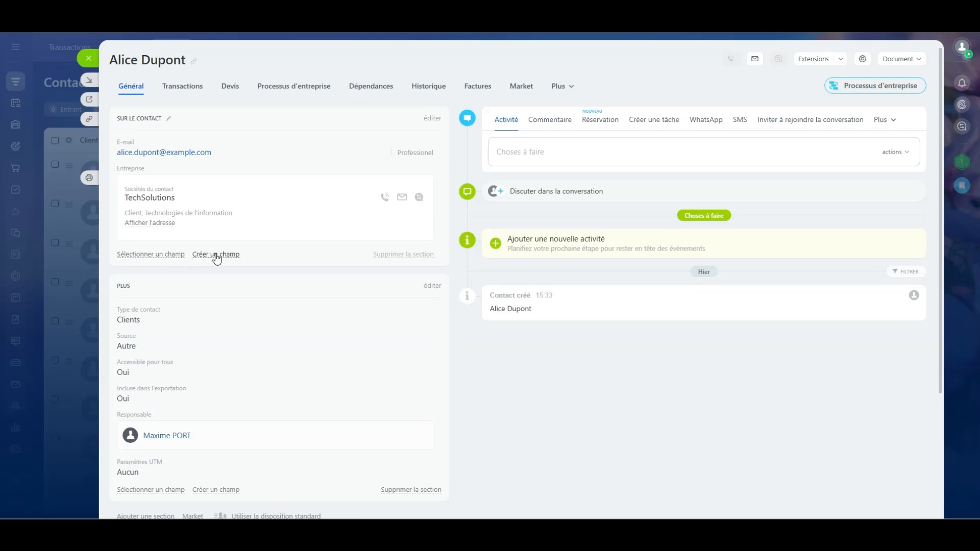
# Review the custom field types and the selectable fields for the contact, then close the record without adding any.
pyautogui.click(217, 254)
pyautogui.scroll(-4, 245, 326)
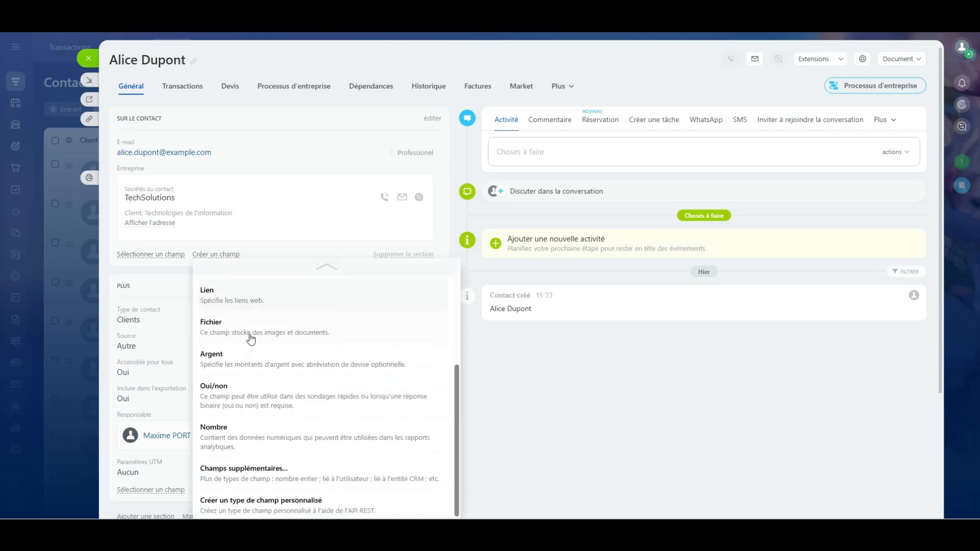
pyautogui.scroll(-2, 250, 338)
pyautogui.click(139, 152)
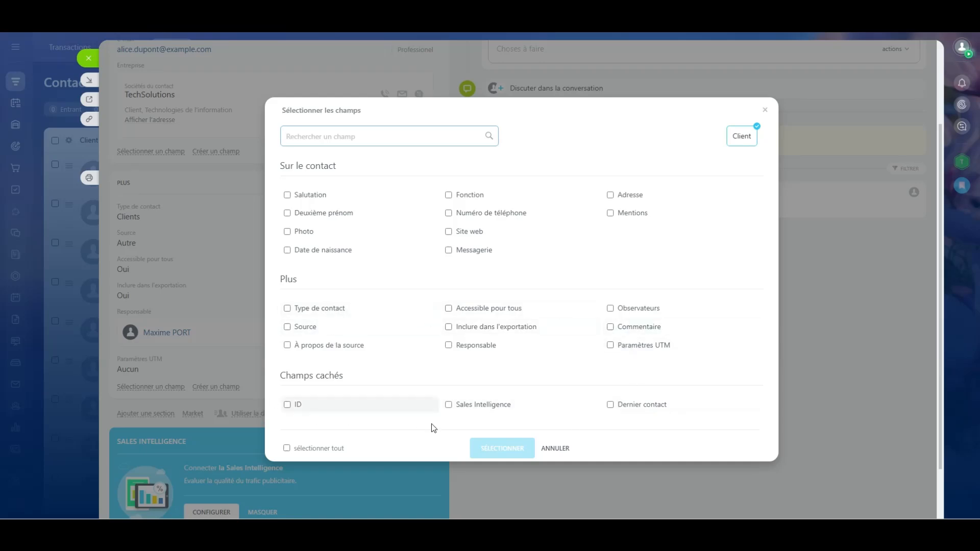
pyautogui.click(559, 449)
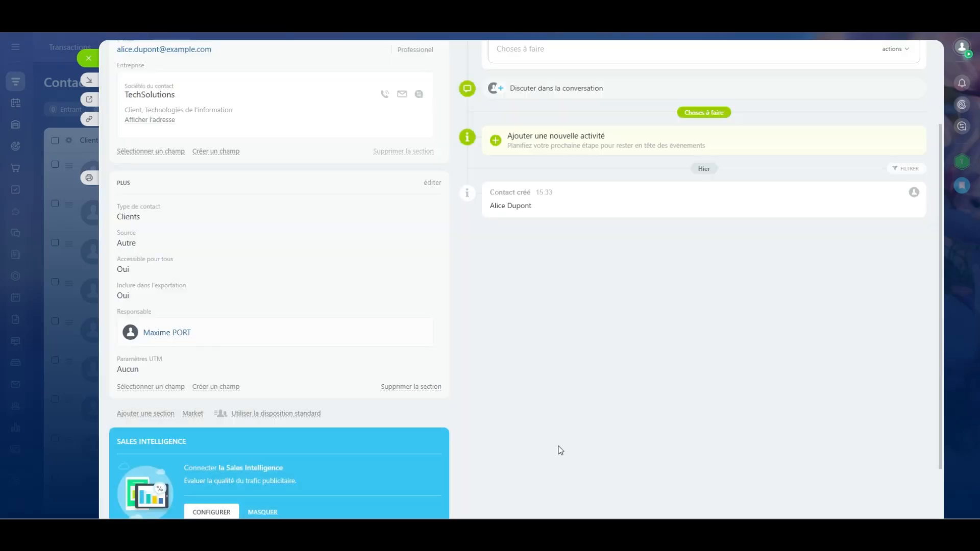
pyautogui.click(90, 60)
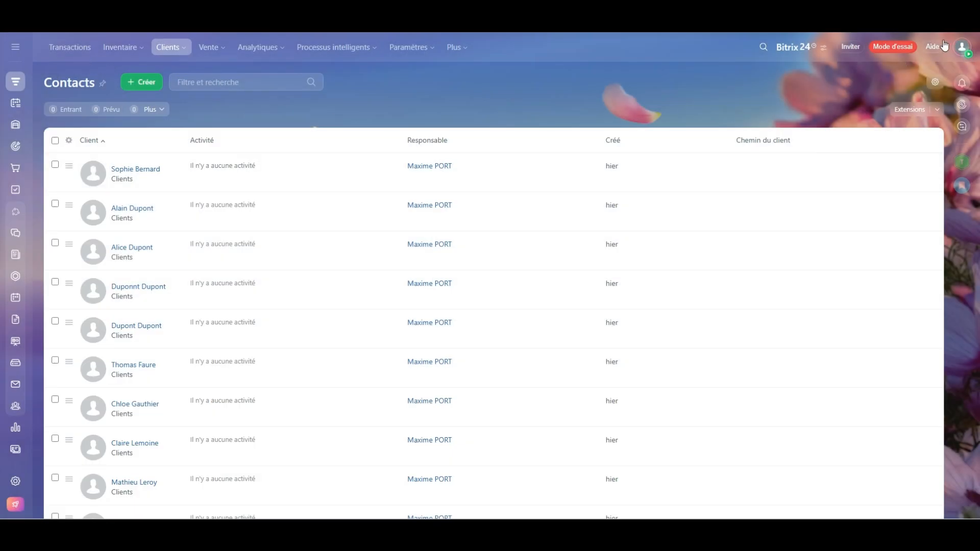
# Open the signed-in administrator's own user profile.
pyautogui.click(963, 47)
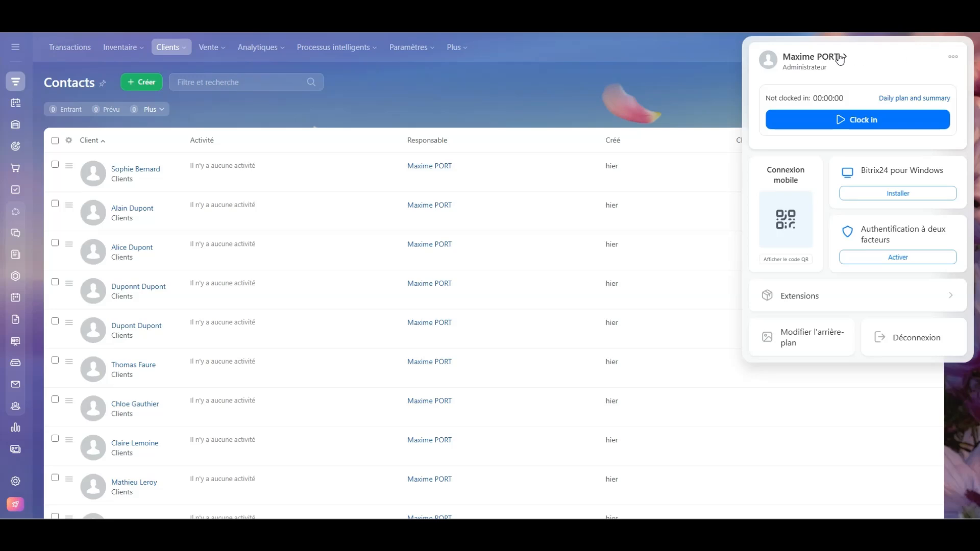
pyautogui.click(840, 58)
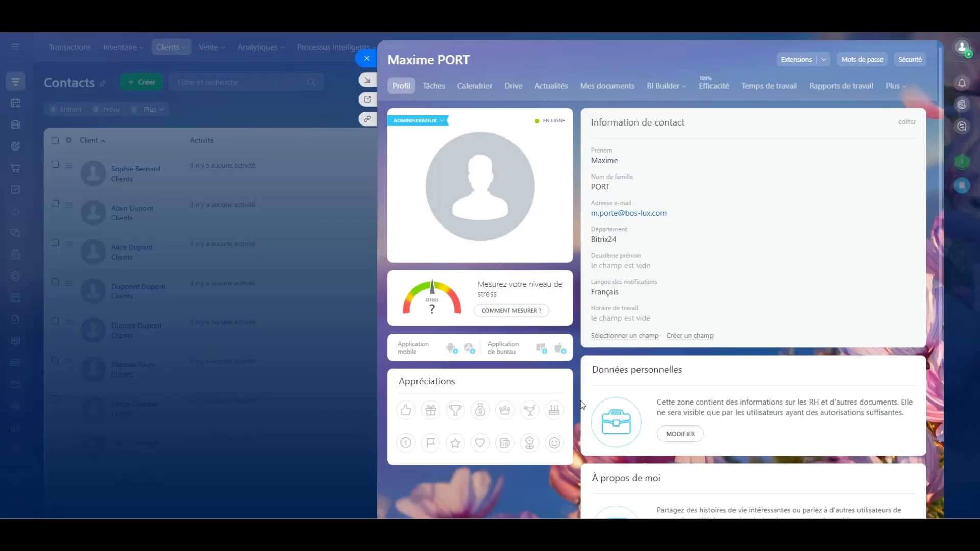
# Review the existing fields that can be added to the profile's contact information, and cancel without selecting any.
pyautogui.click(638, 338)
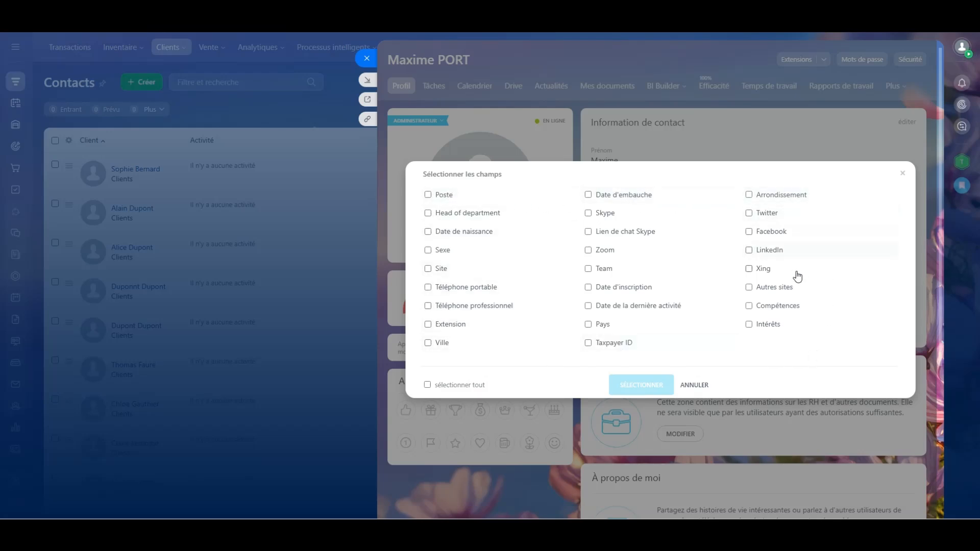
pyautogui.click(695, 386)
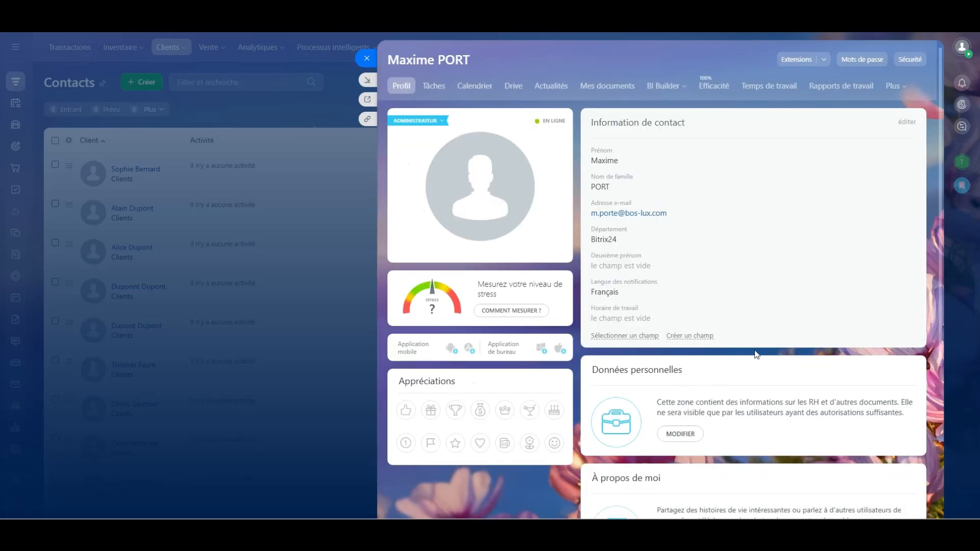
# Create a custom number field (Nombre) named "Chiffre d'affaire" in the profile's contact information and save it.
pyautogui.click(685, 337)
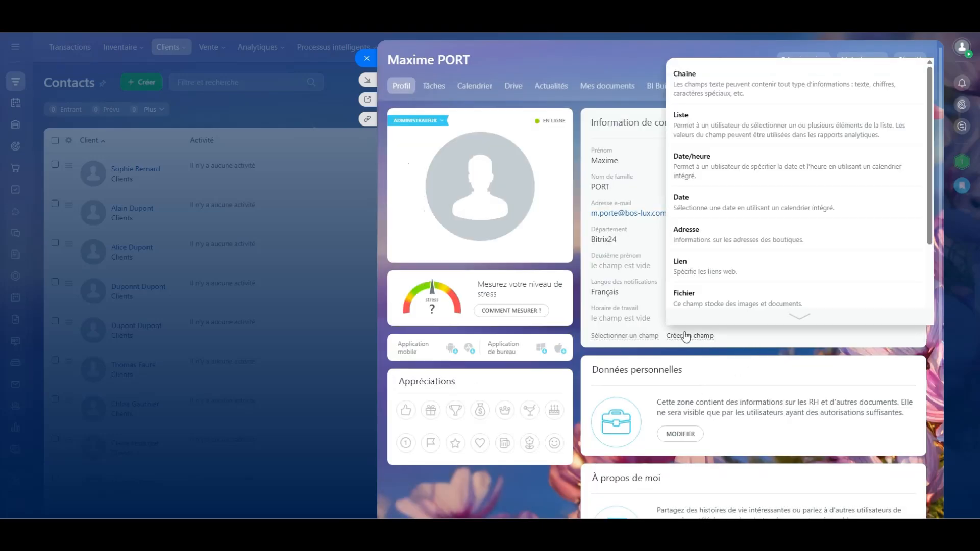
pyautogui.scroll(-2, 713, 110)
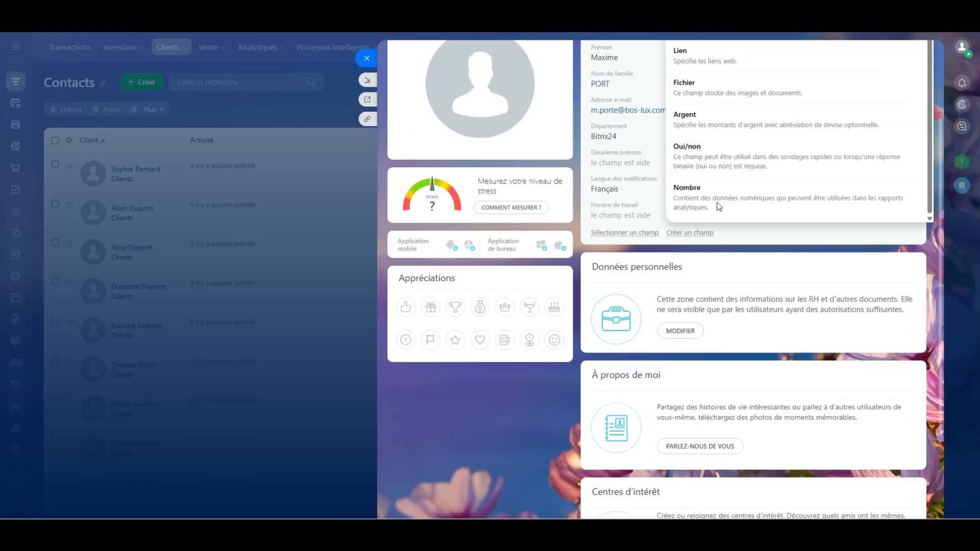
pyautogui.scroll(3, 735, 258)
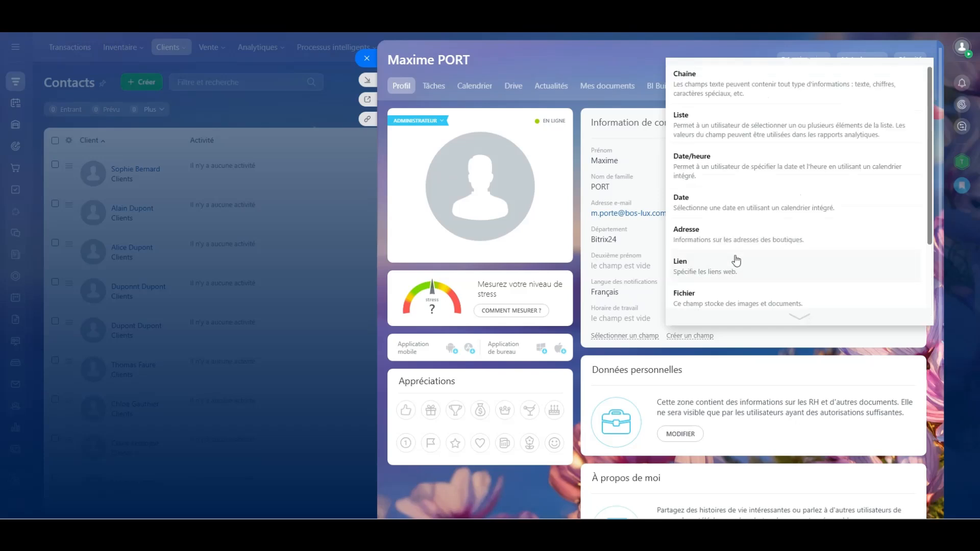
pyautogui.scroll(-2, 738, 261)
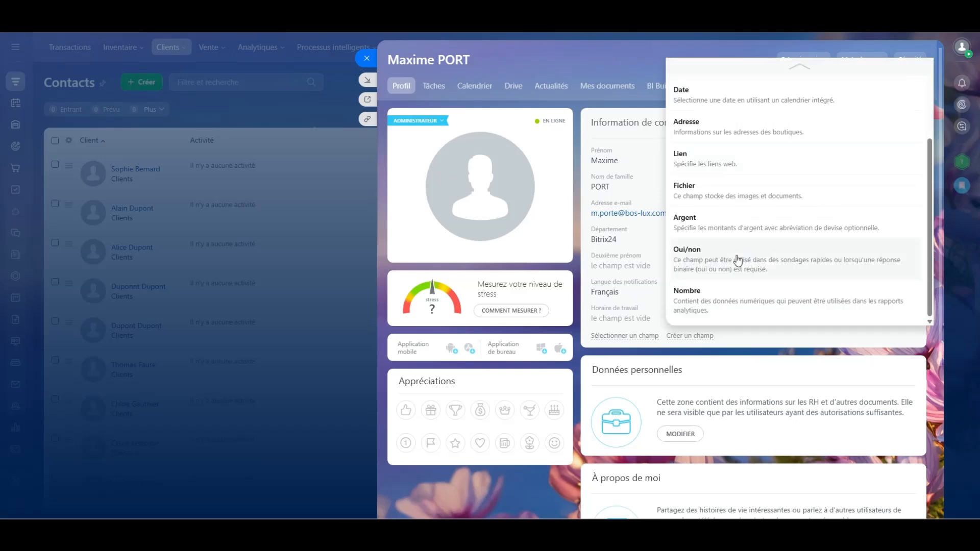
pyautogui.click(739, 301)
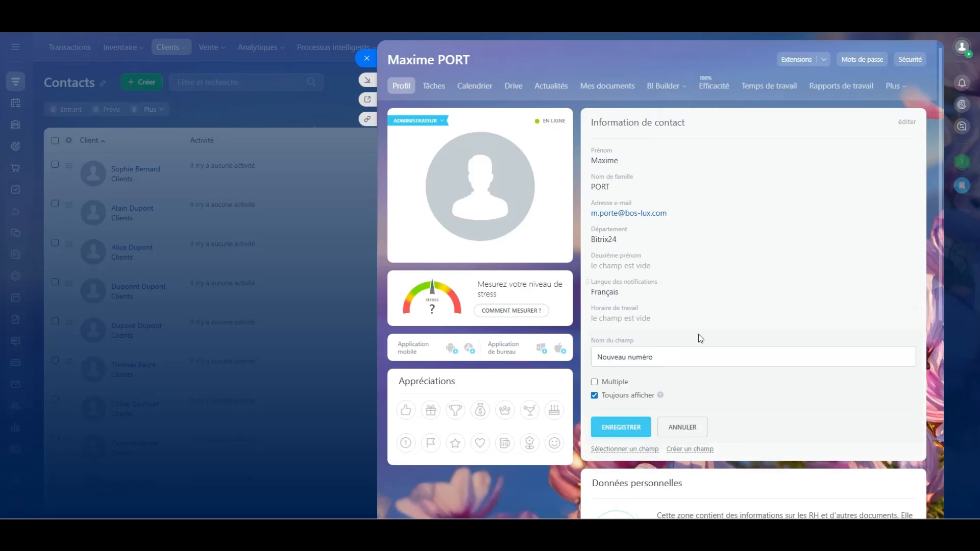
pyautogui.moveTo(667, 356); pyautogui.dragTo(482, 355)
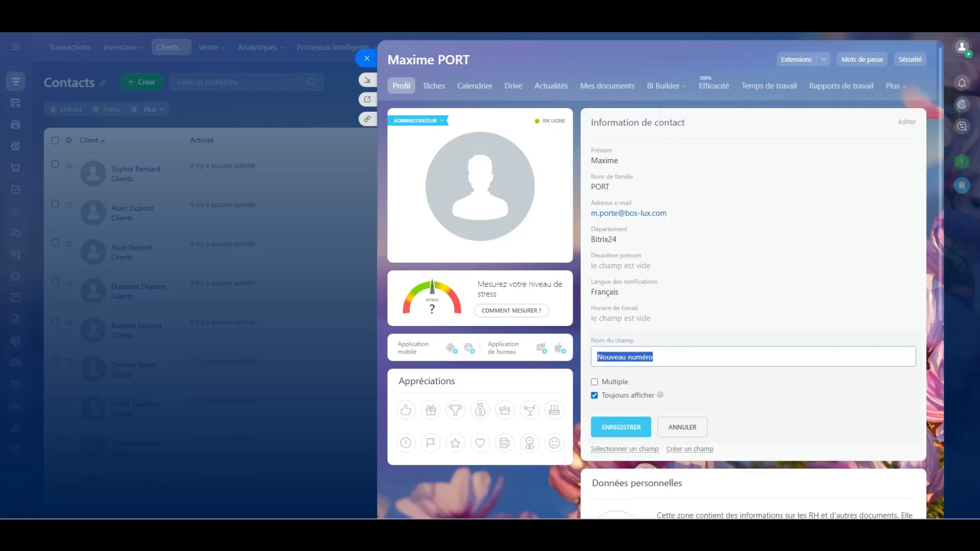
pyautogui.write("Chiffre d'affaire")
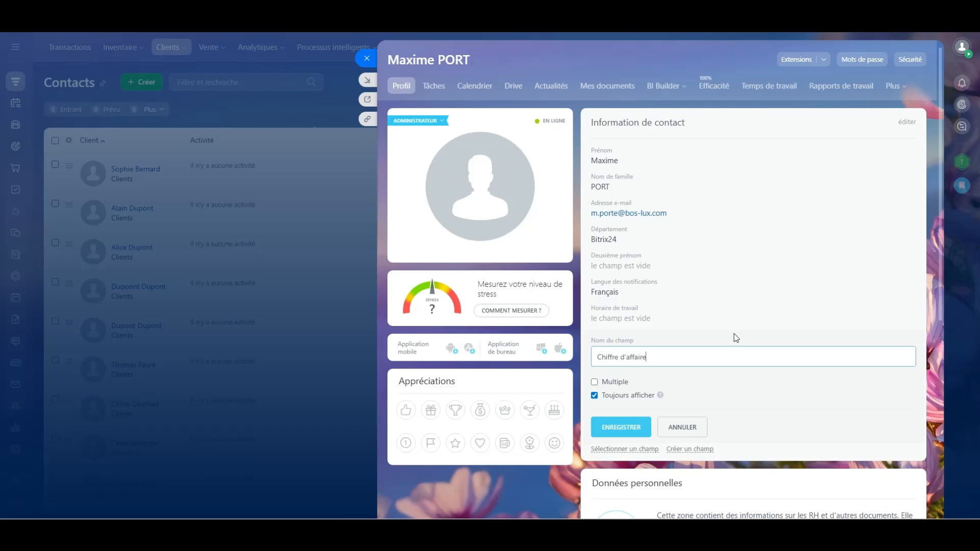
pyautogui.click(629, 434)
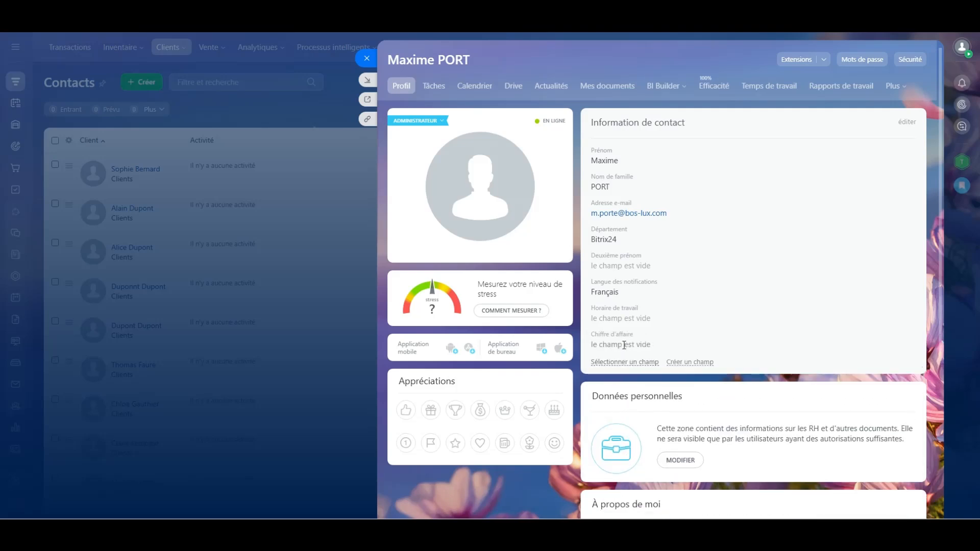
# Save 500 as the value of the profile's "Chiffre d'affaire" field and close the profile.
pyautogui.click(624, 346)
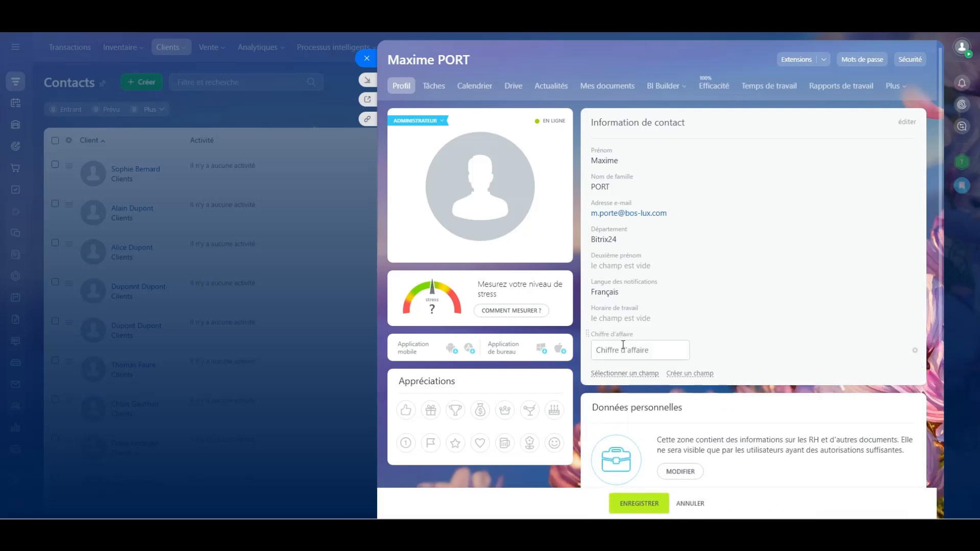
pyautogui.write('500€')
pyautogui.click(637, 504)
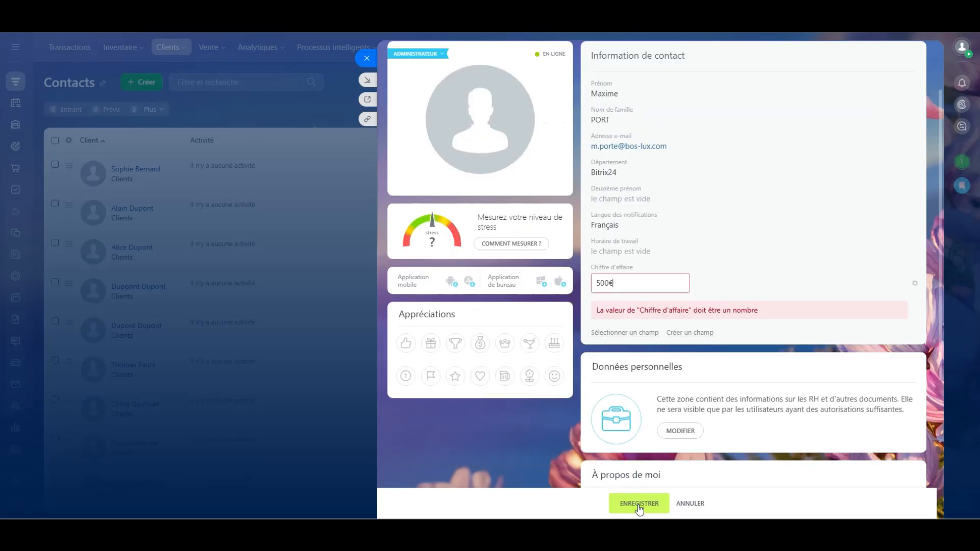
pyautogui.press('BackSpace')
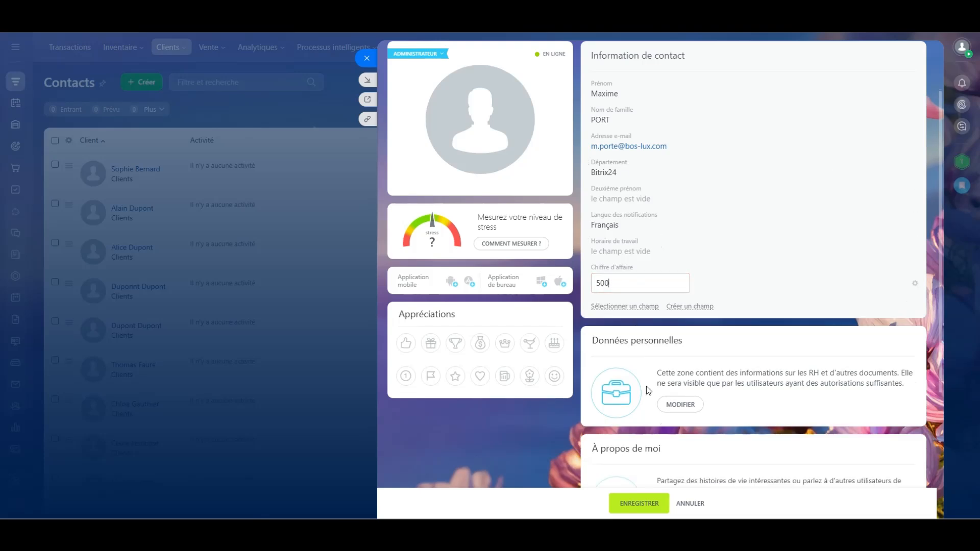
pyautogui.click(643, 503)
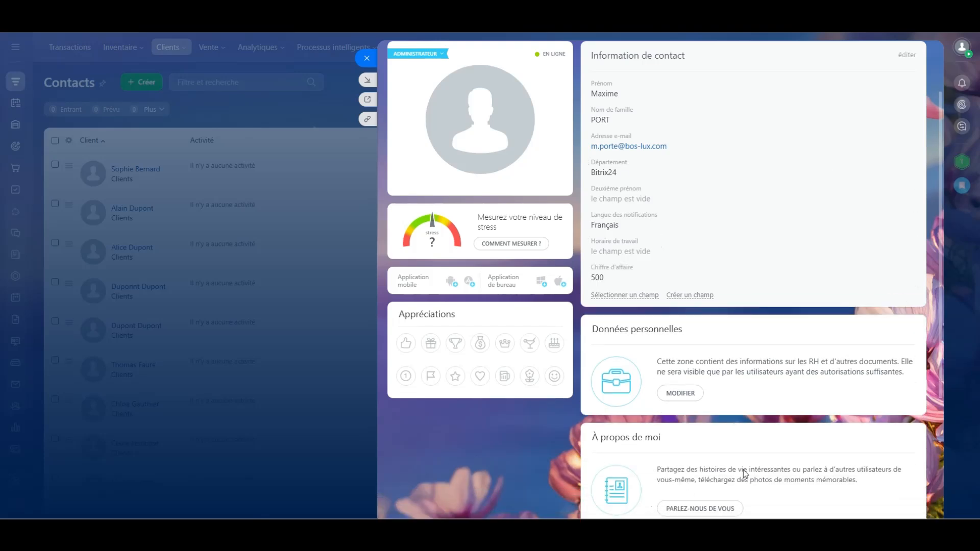
pyautogui.click(363, 62)
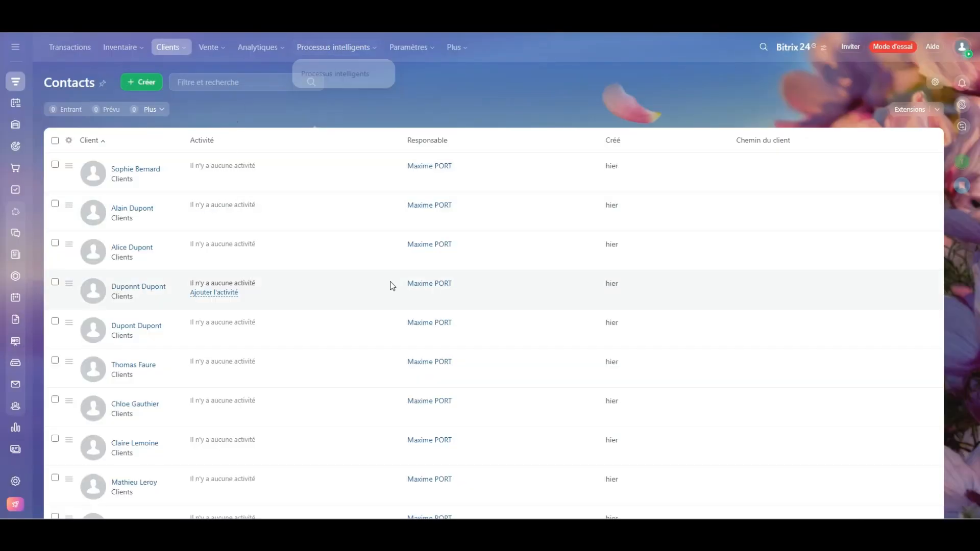